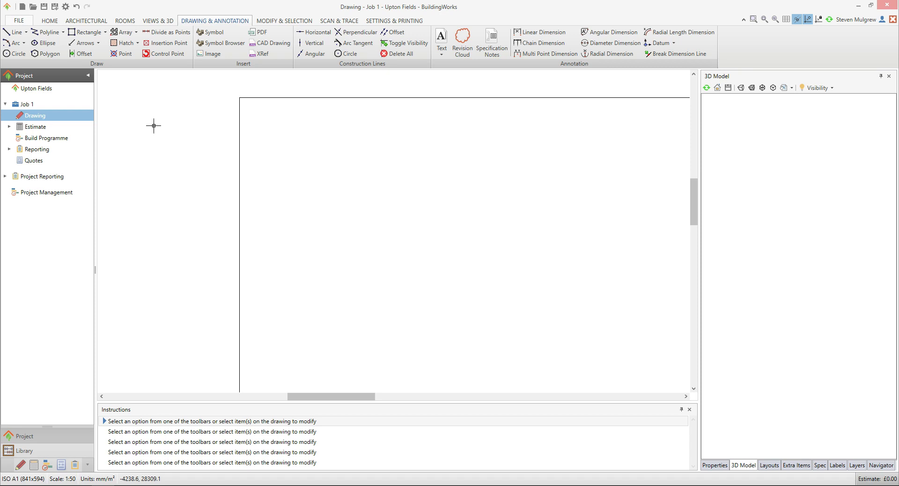
# Switch the Job 1 drawing to the ARCHITECTURAL ribbon tab's wall, door and window tools
pyautogui.moveTo(154, 126); pyautogui.dragTo(158, 125, button='middle')
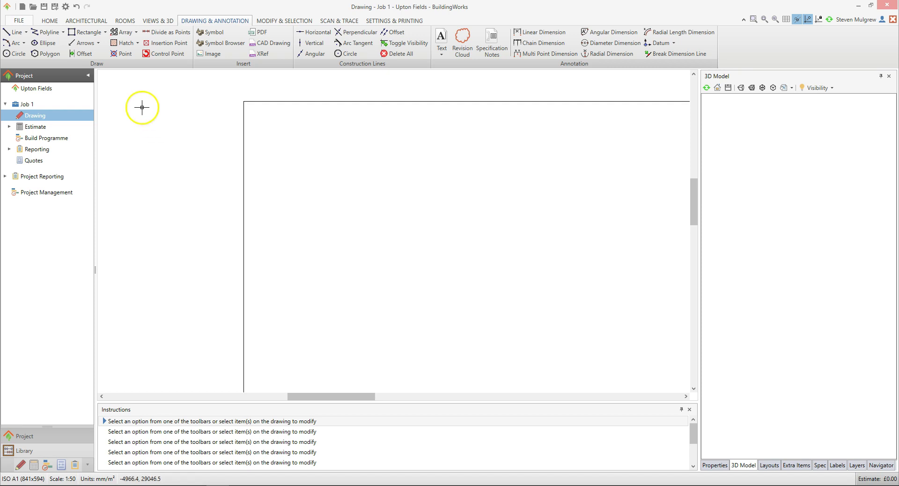
pyautogui.click(96, 21)
pyautogui.click(97, 22)
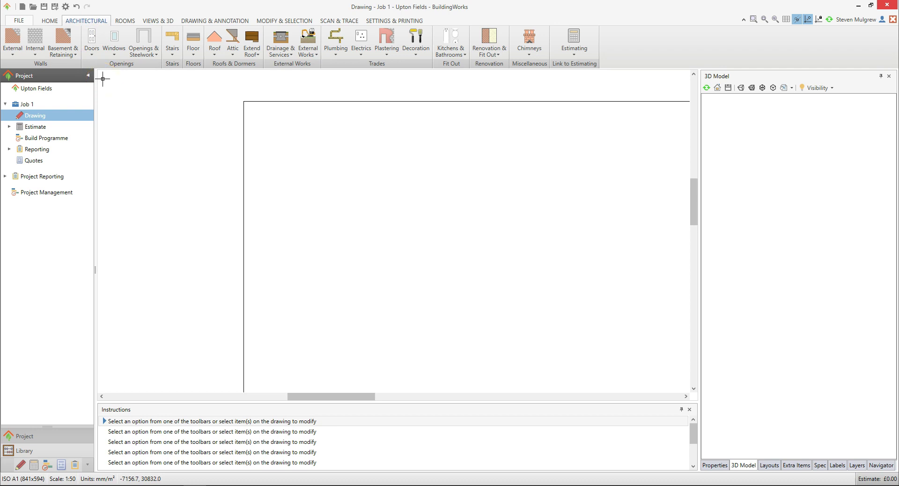
# Choose Brick & Block Cavity under Masonry Walls in the External walls list
pyautogui.click(13, 47)
pyautogui.click(61, 68)
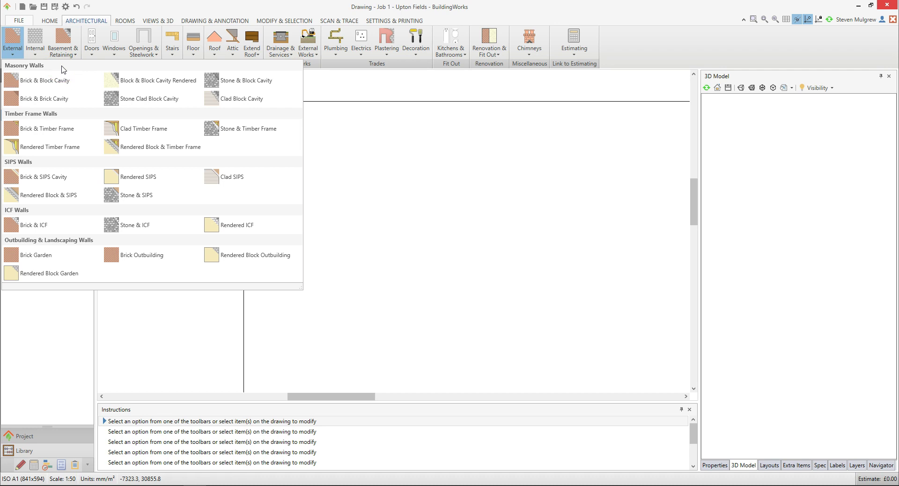
pyautogui.click(67, 114)
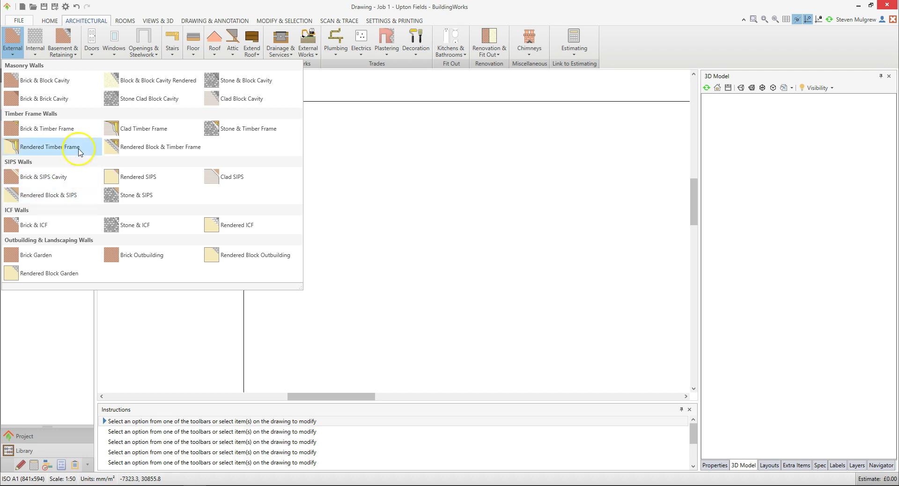
pyautogui.click(89, 85)
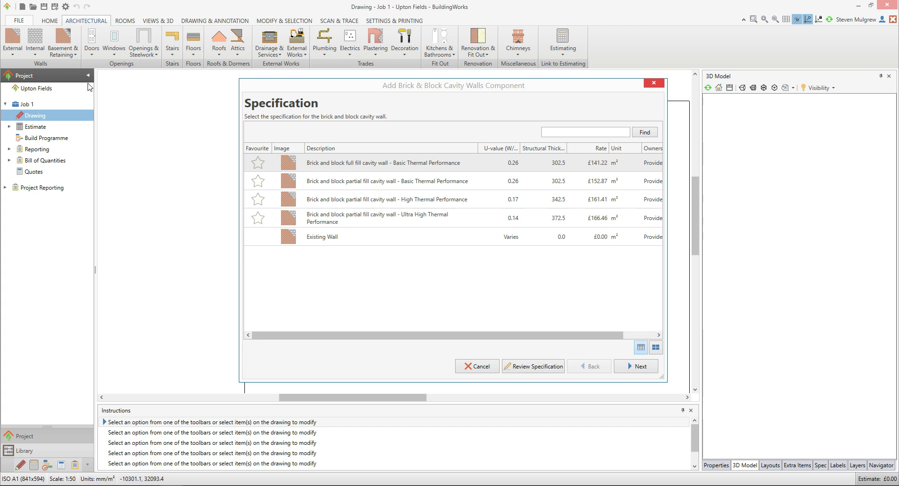
# Select 'Brick and block full fill cavity wall - Basic Thermal Performance' and review its specification
pyautogui.click(85, 89)
pyautogui.click(471, 167)
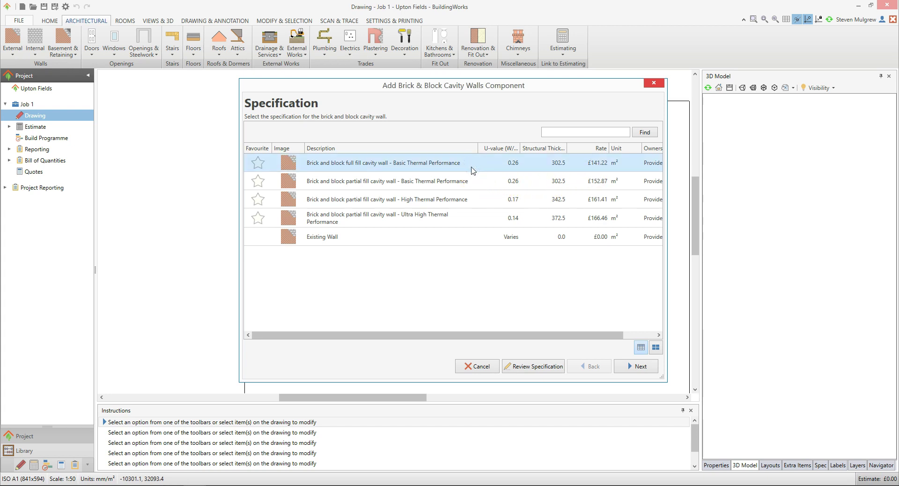
pyautogui.click(550, 372)
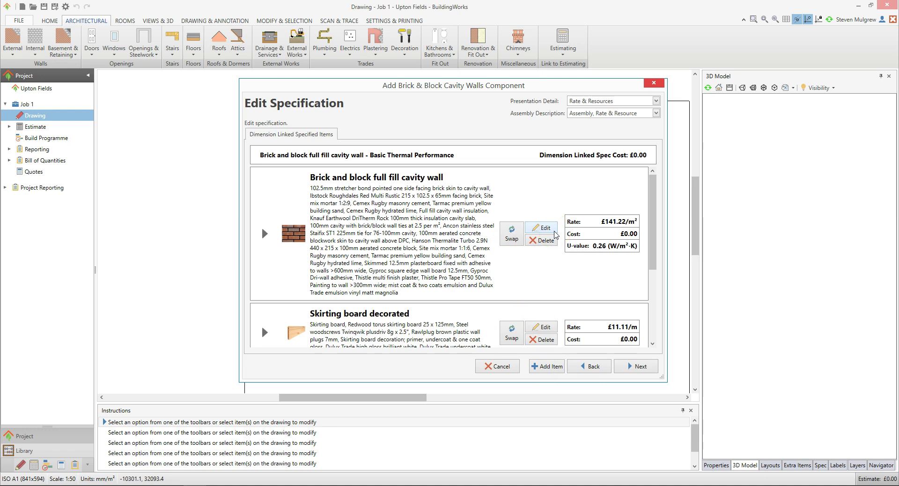
# Accept the £141.22/m² full fill cavity wall specification and continue to Configuration
pyautogui.click(556, 246)
pyautogui.click(552, 369)
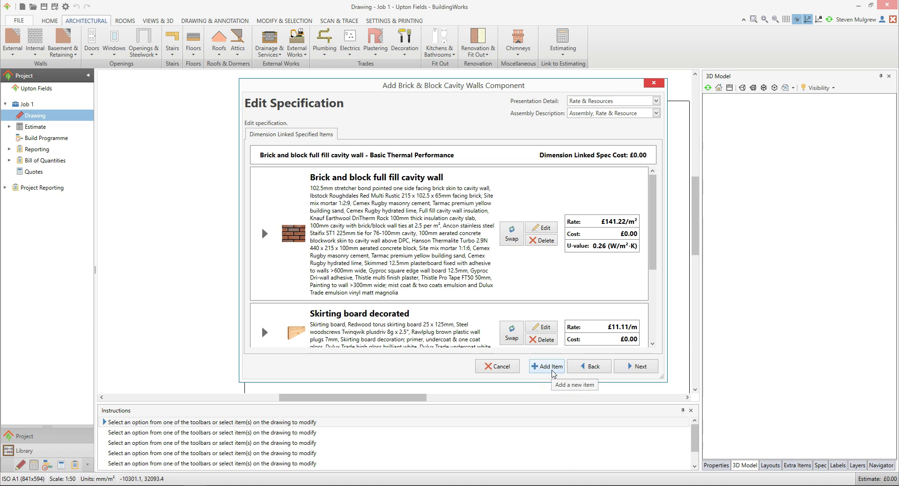
pyautogui.click(555, 373)
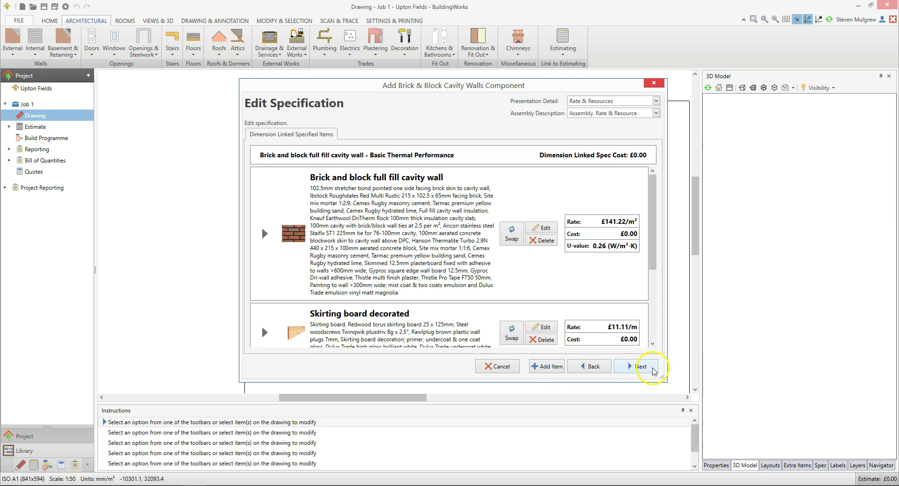
pyautogui.click(652, 369)
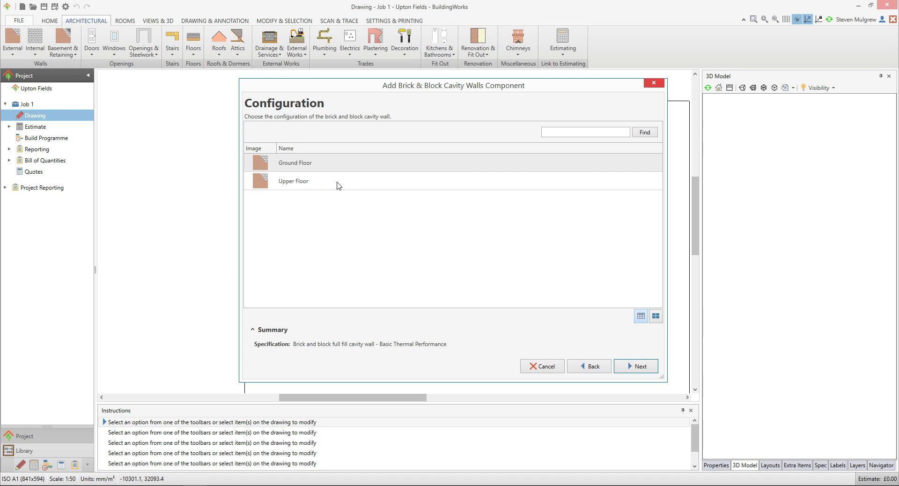
# Set the wall configuration to Ground Floor and continue to foundations
pyautogui.click(335, 165)
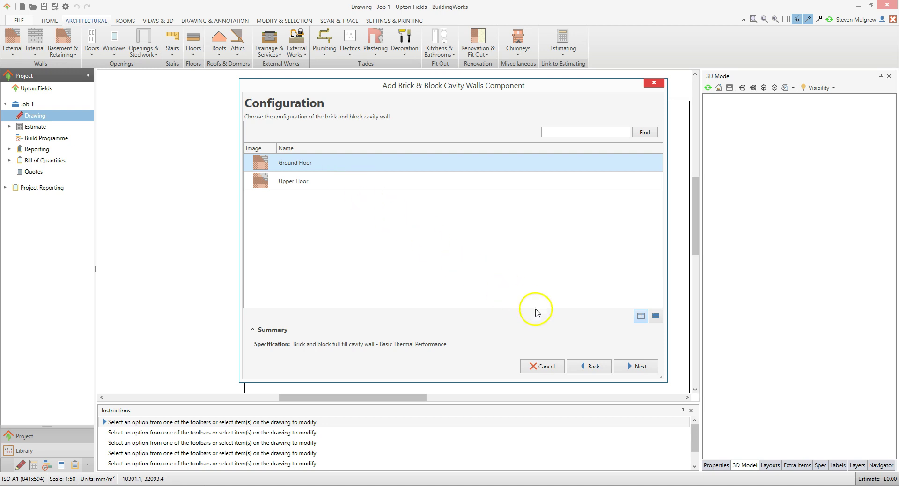
pyautogui.click(652, 369)
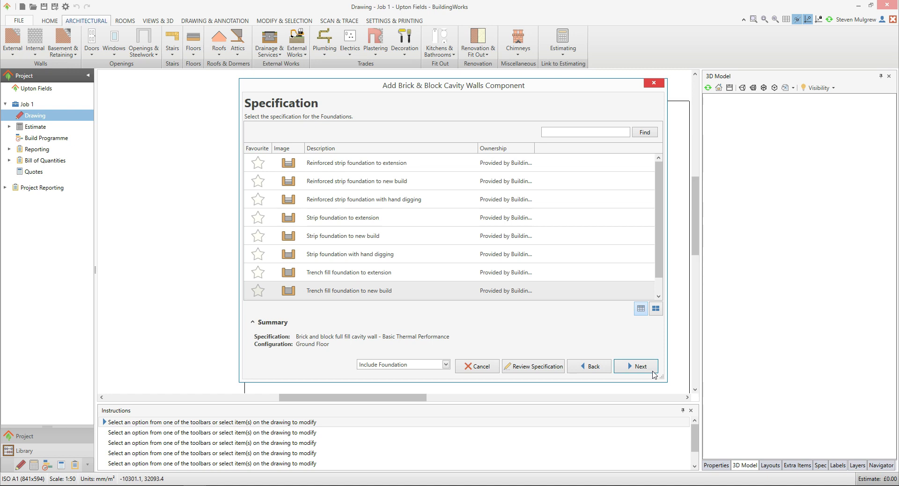
# Choose 'Trench fill foundation to new build', keeping its 900 mm depth and 450 mm width
pyautogui.click(440, 290)
pyautogui.click(653, 370)
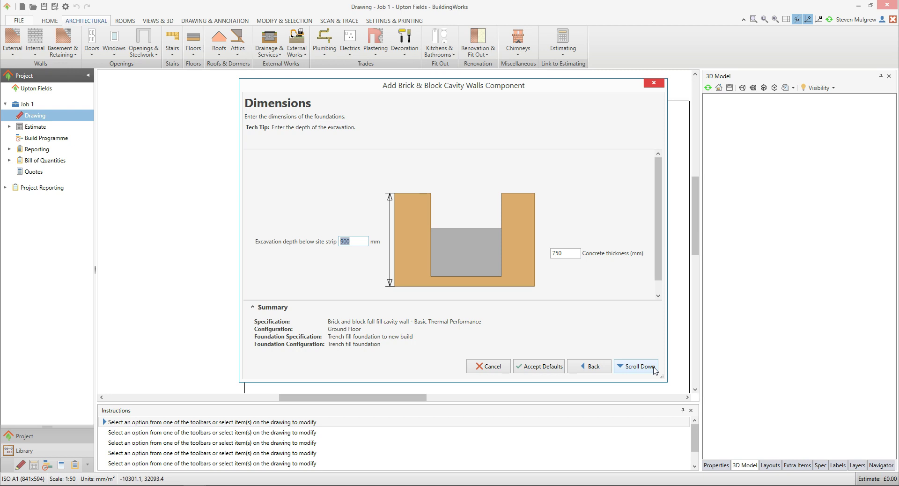
pyautogui.moveTo(661, 302)
pyautogui.mouseDown()
pyautogui.moveTo(659, 257)
pyautogui.moveTo(659, 281)
pyautogui.mouseUp()
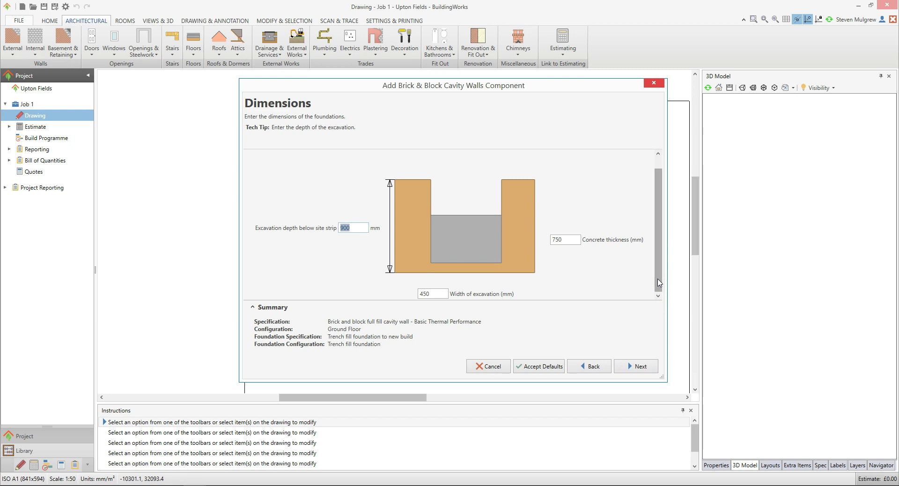
pyautogui.click(612, 370)
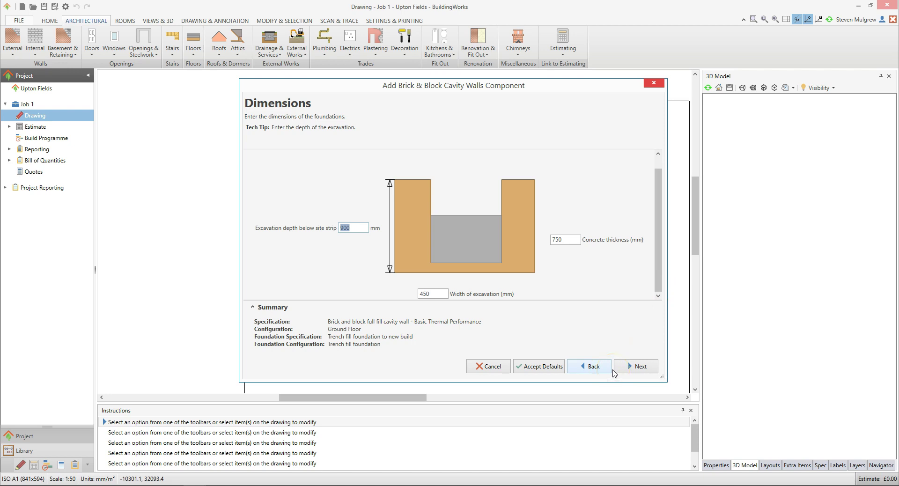
pyautogui.click(650, 368)
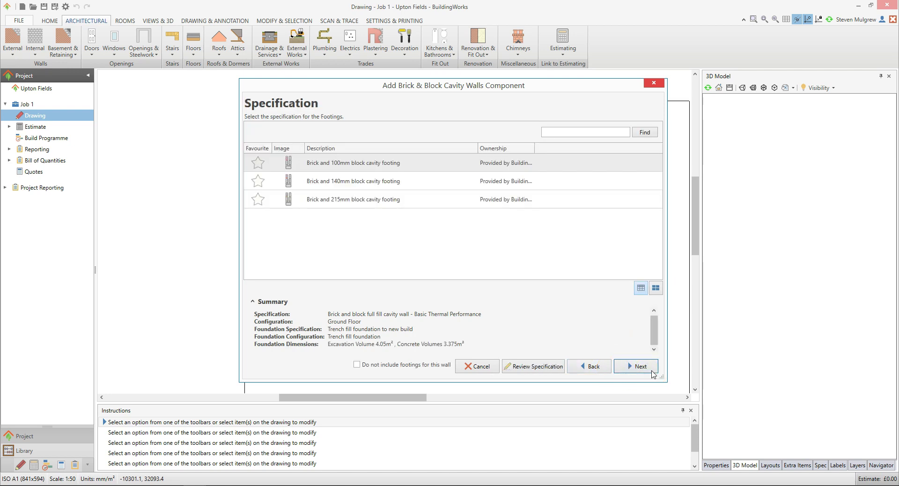
# Pick 'Brick and 100mm block cavity footing' configured as 'Cavity wall footing to trench fill foundations'
pyautogui.click(650, 367)
pyautogui.click(445, 166)
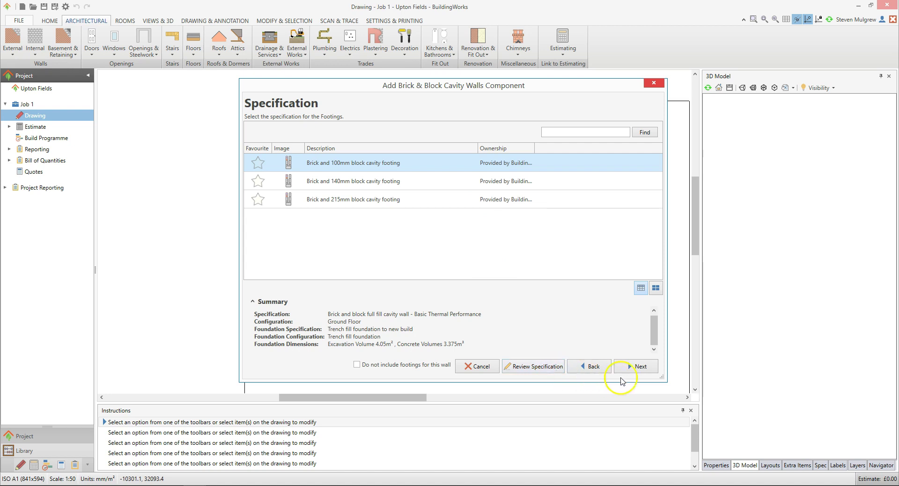
pyautogui.click(647, 369)
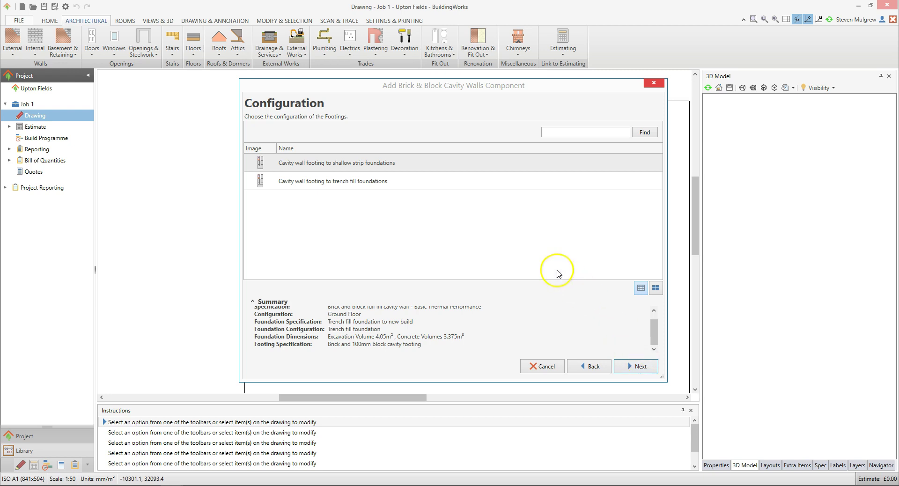
pyautogui.click(426, 183)
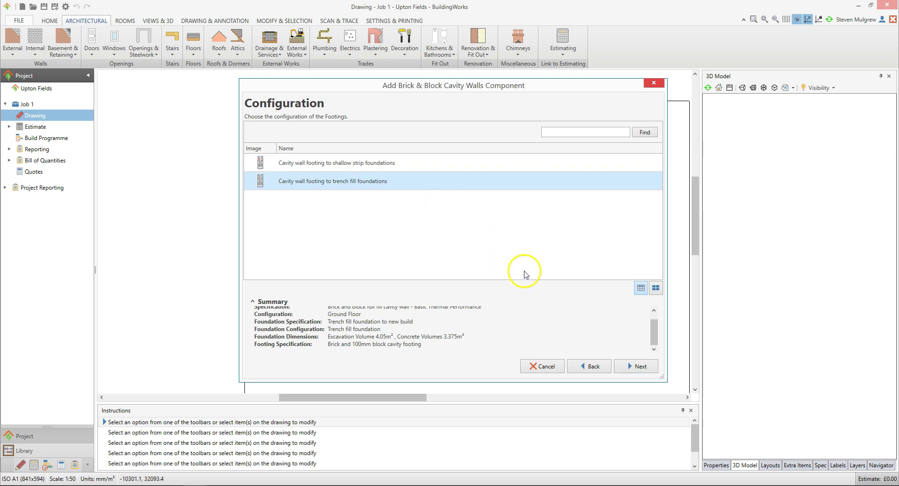
pyautogui.click(650, 369)
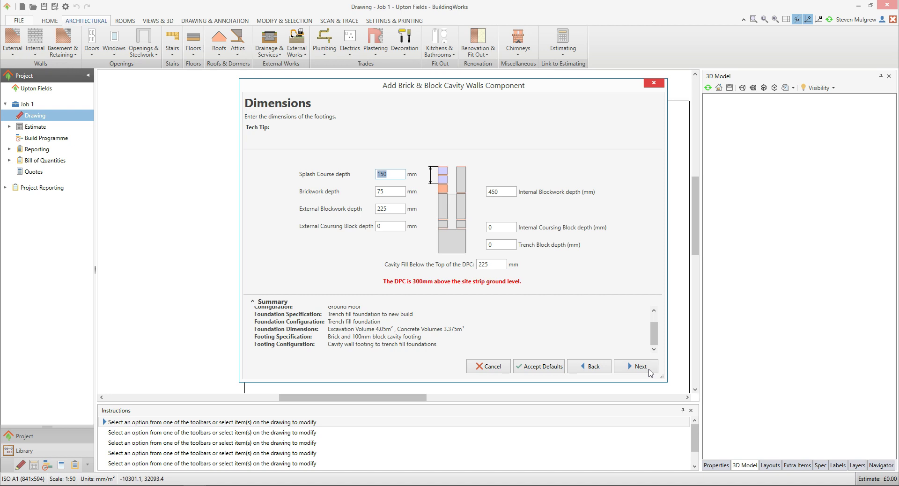
# Leave the External Coursing Block depth at 0 and accept the footing dimensions
pyautogui.click(395, 226)
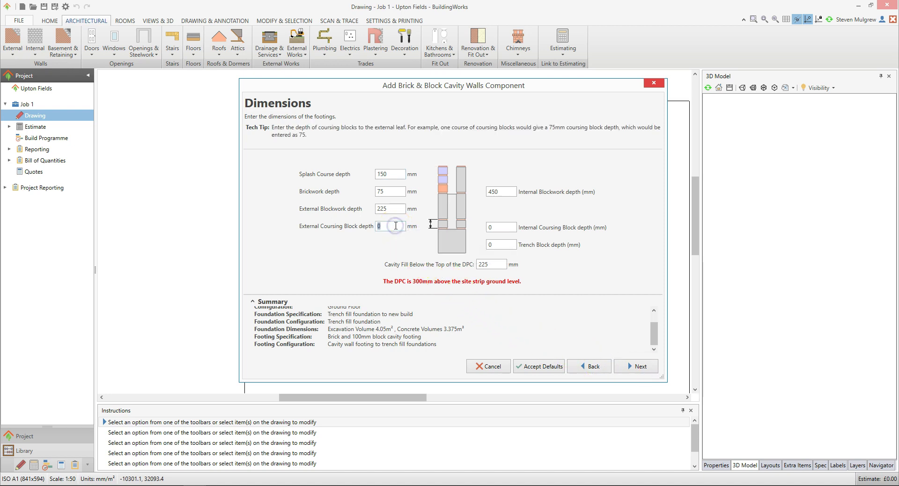
pyautogui.click(389, 225)
pyautogui.click(651, 368)
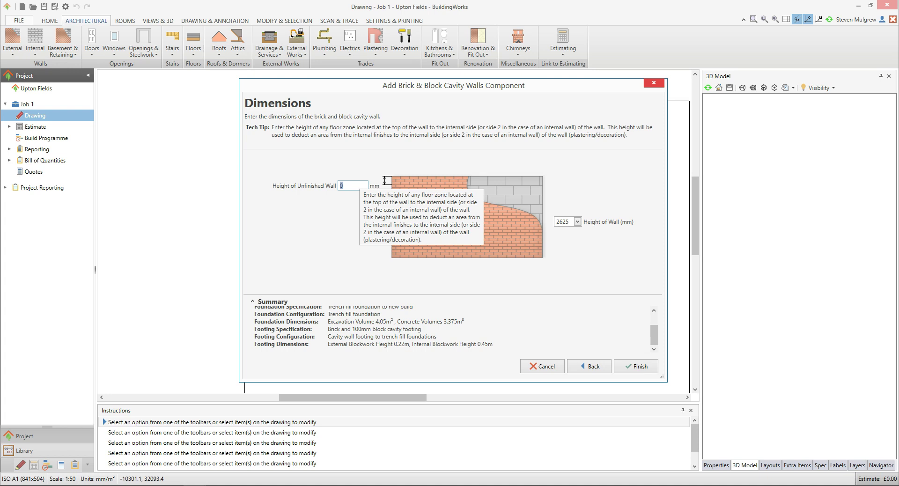
# Set the unfinished wall height to 225 mm and the wall height to 2700 mm, then finish
pyautogui.write('225')
pyautogui.click(363, 189)
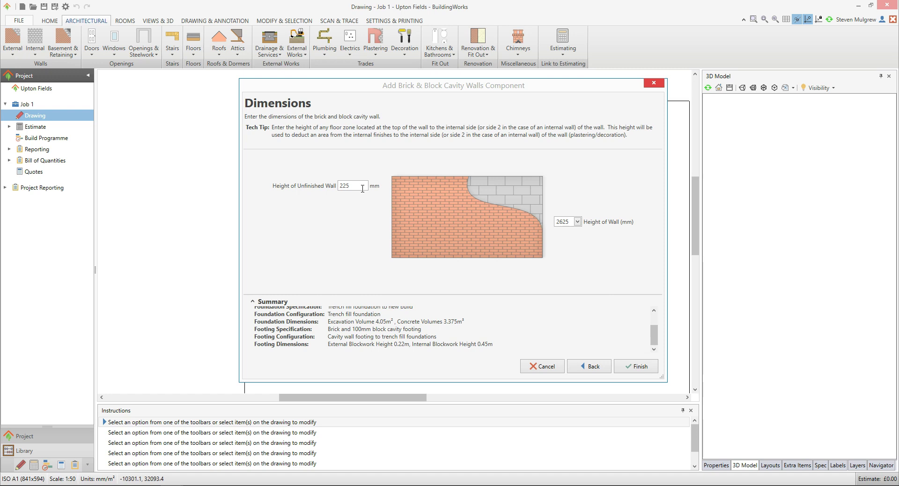
pyautogui.click(577, 223)
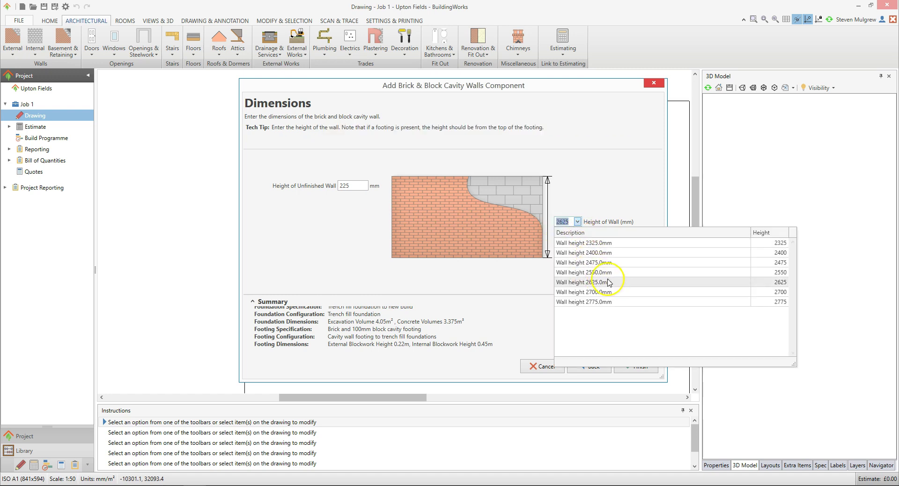
pyautogui.click(618, 293)
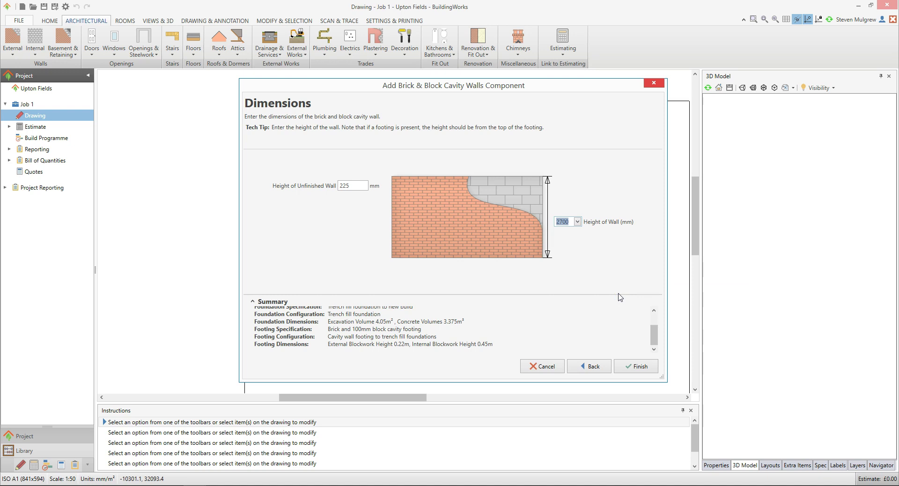
pyautogui.click(637, 366)
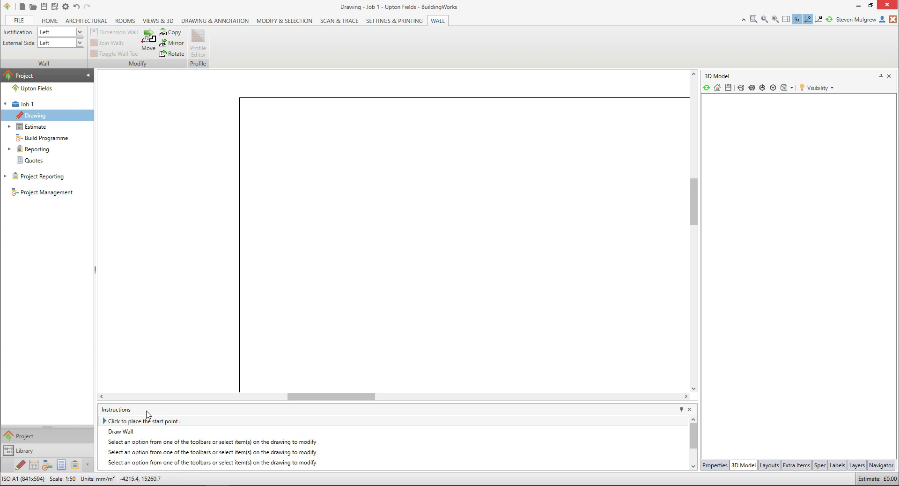
# Place the wall's start point near the sheet's top left with its external side on the Left
pyautogui.click(174, 422)
pyautogui.click(274, 141)
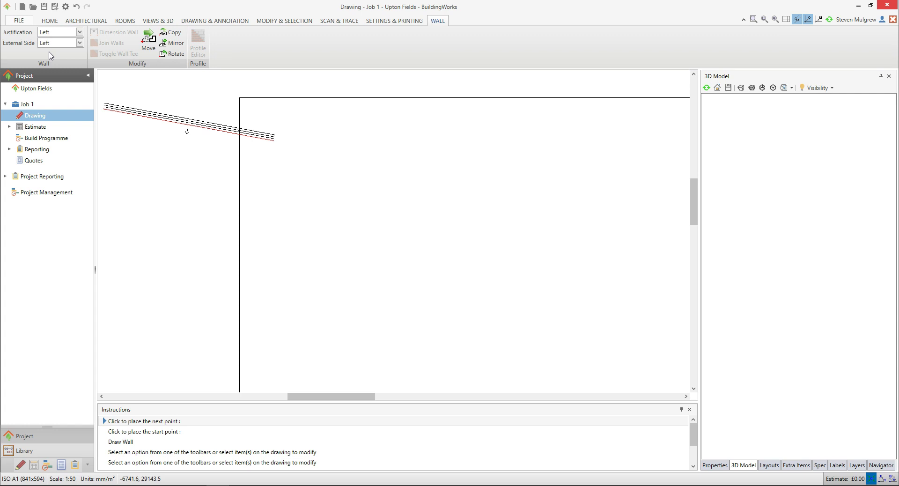
pyautogui.click(80, 42)
pyautogui.click(47, 63)
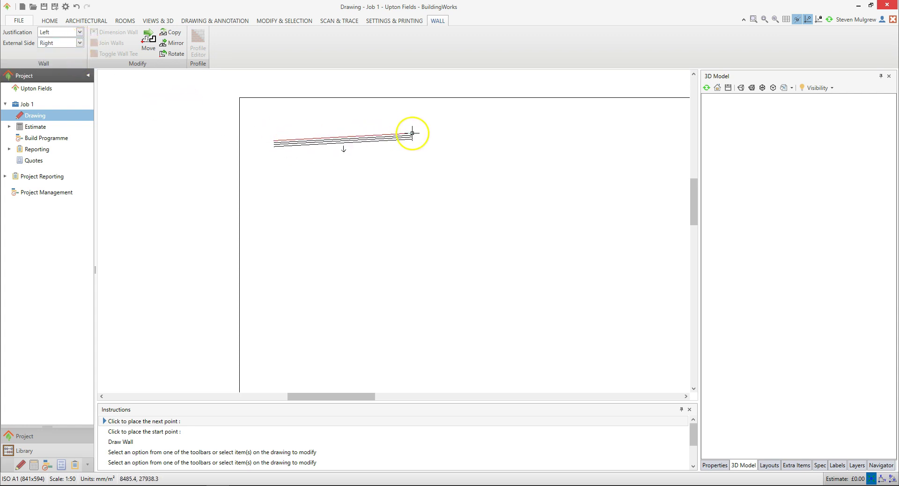
pyautogui.click(79, 43)
pyautogui.click(45, 53)
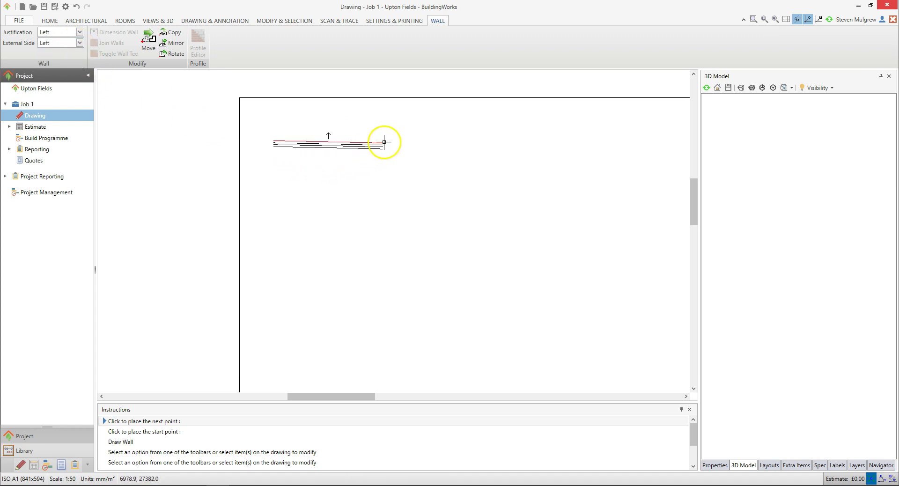
pyautogui.click(389, 137)
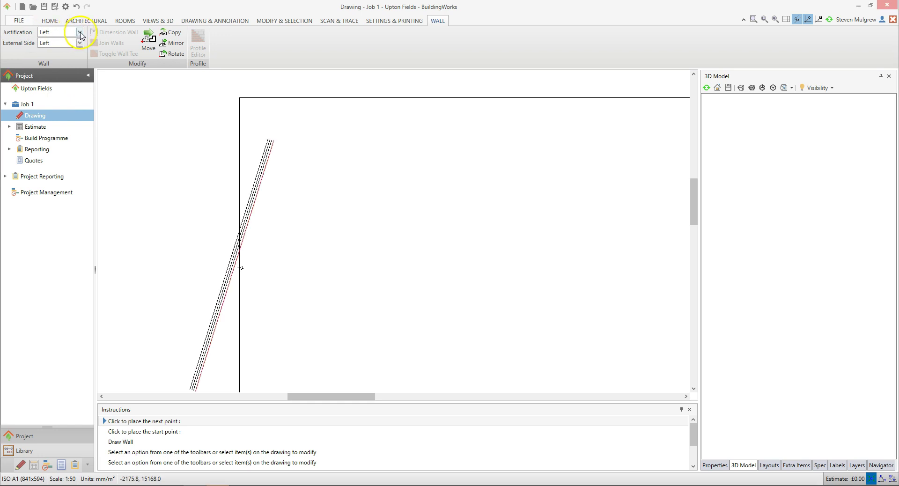
# Keep the wall justification set to Left on the wall preview
pyautogui.click(79, 31)
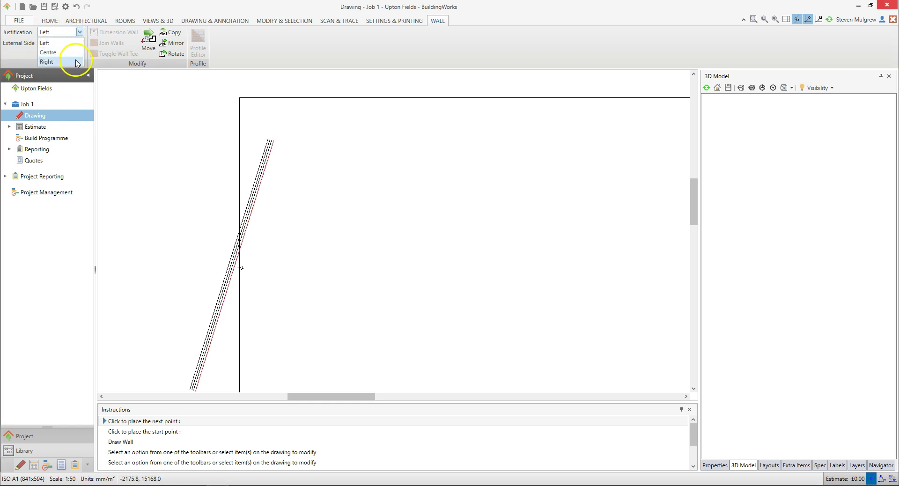
pyautogui.click(74, 44)
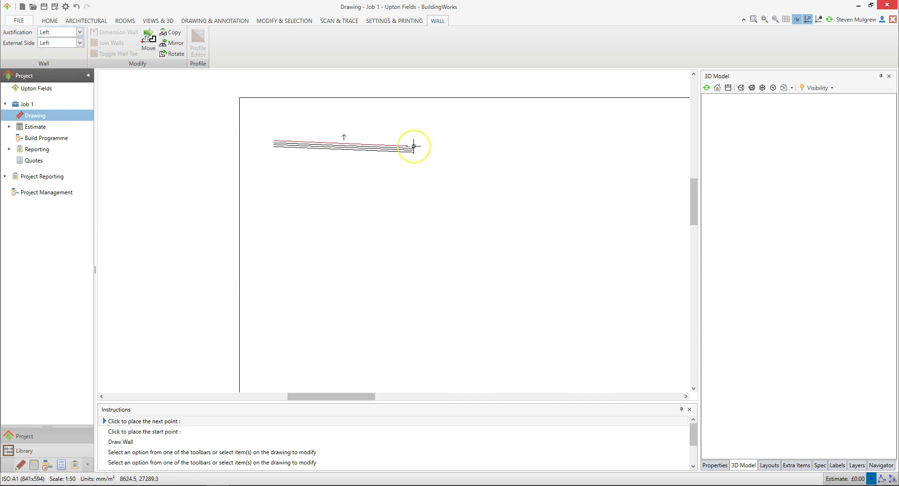
pyautogui.click(414, 146)
pyautogui.press('j')
pyautogui.press('space')
# Draw exact-length cavity walls: 4330 mm right, 1000 mm down, then 6170 mm right
pyautogui.rightClick(414, 151)
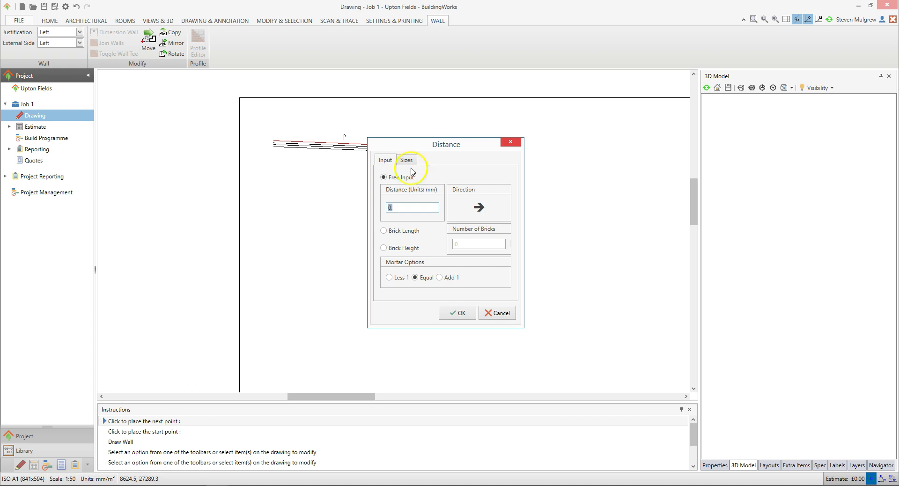
pyautogui.write('4330')
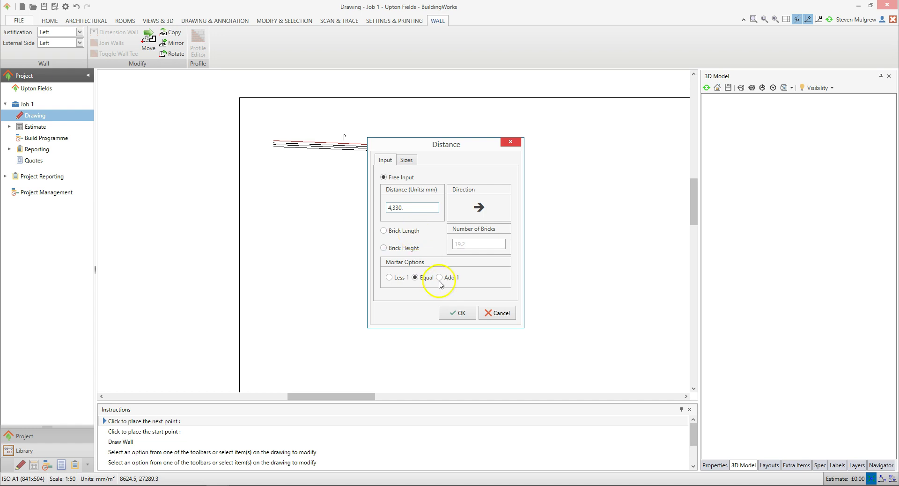
pyautogui.click(463, 314)
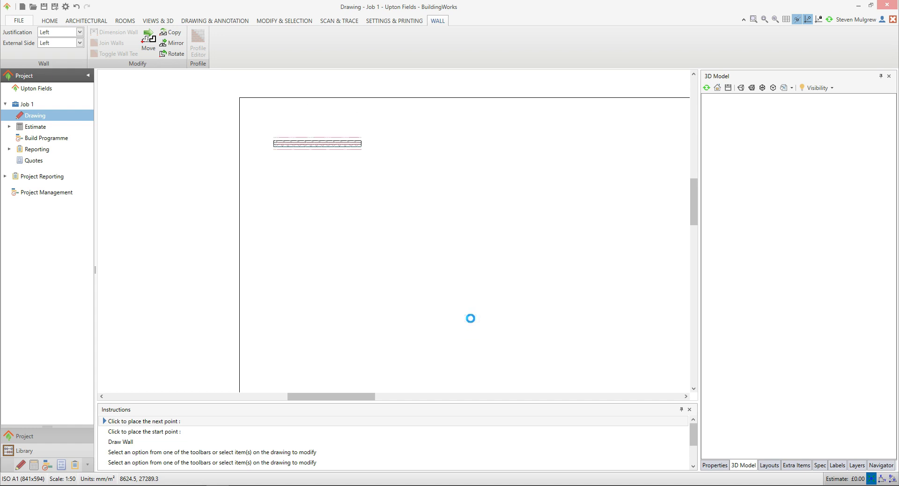
pyautogui.click(470, 319)
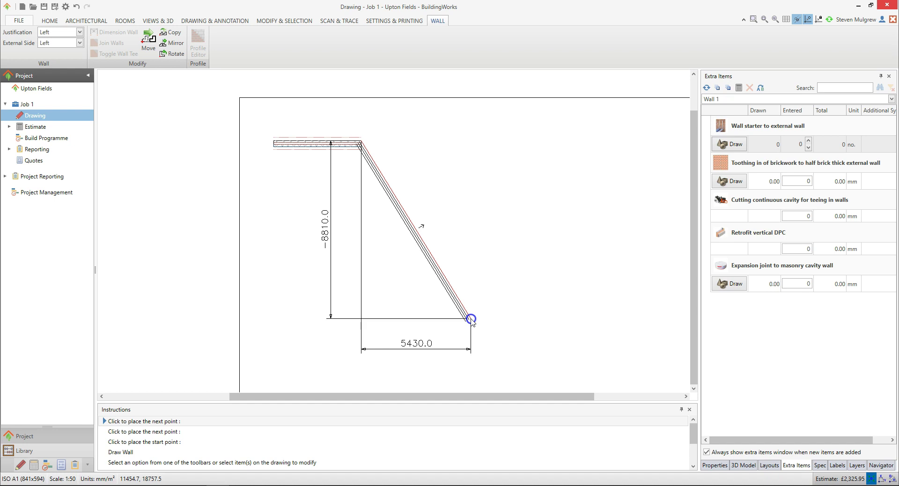
pyautogui.write('1,000')
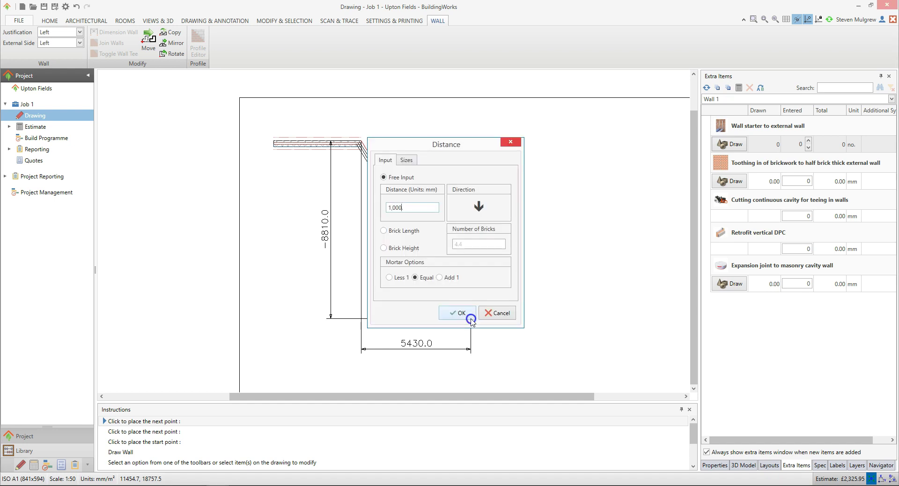
pyautogui.click(471, 318)
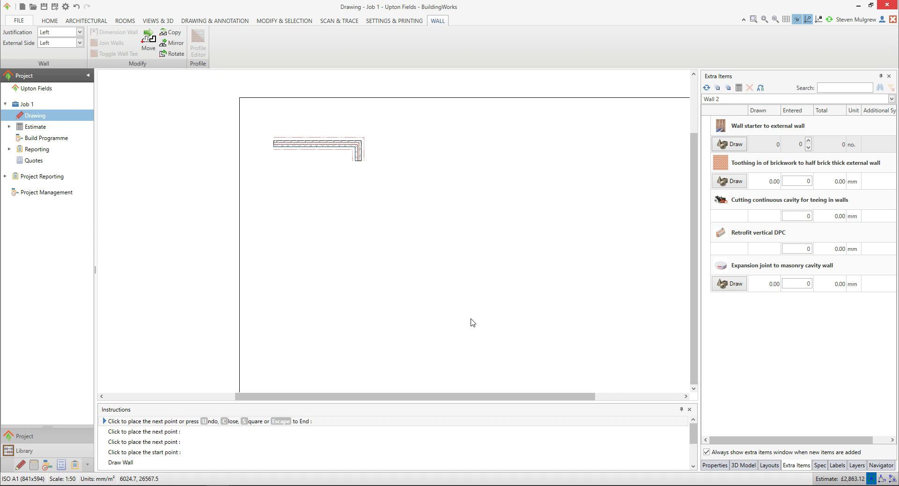
pyautogui.click(470, 319)
pyautogui.write('6170')
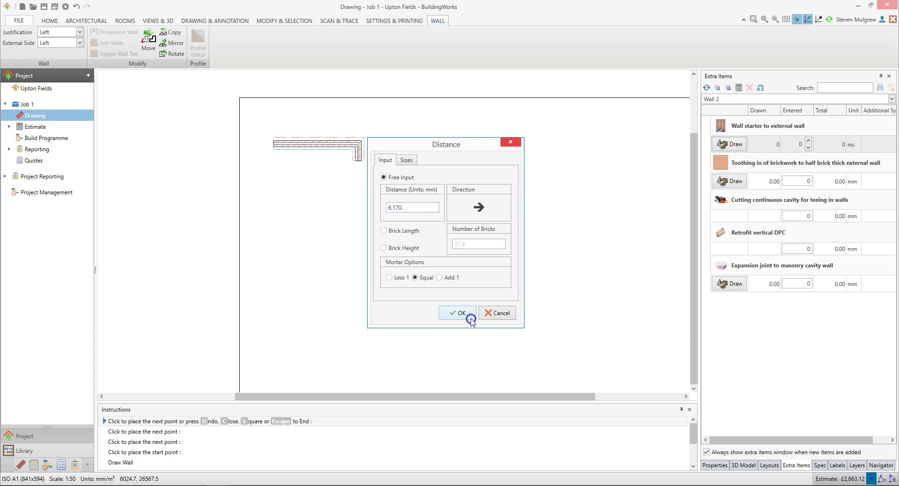
pyautogui.click(461, 313)
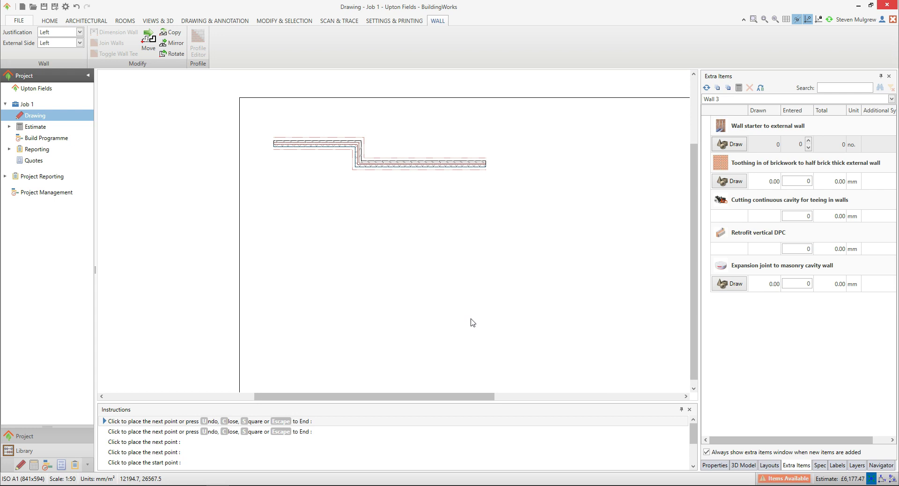
# Add an 8500 mm wall, pick the remaining bottom corners, and close the outline with C
pyautogui.click(472, 322)
pyautogui.write('8.500')
pyautogui.click(471, 320)
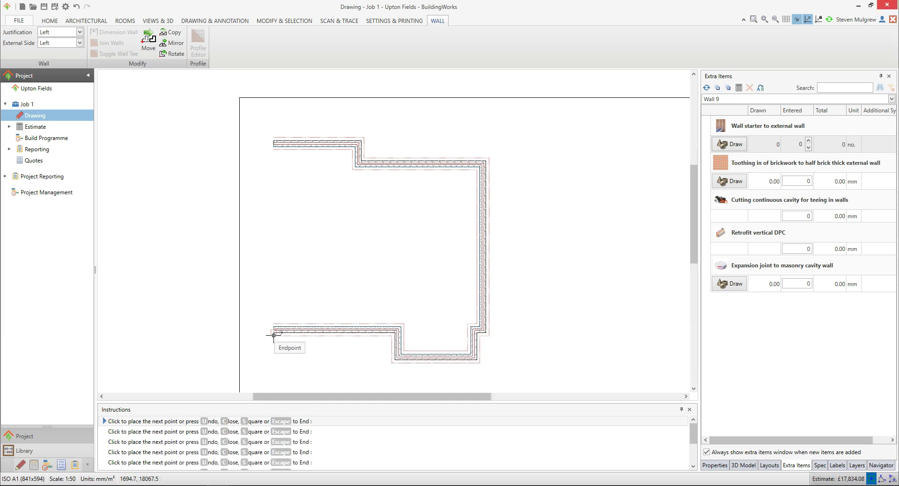
pyautogui.click(274, 335)
pyautogui.click(231, 424)
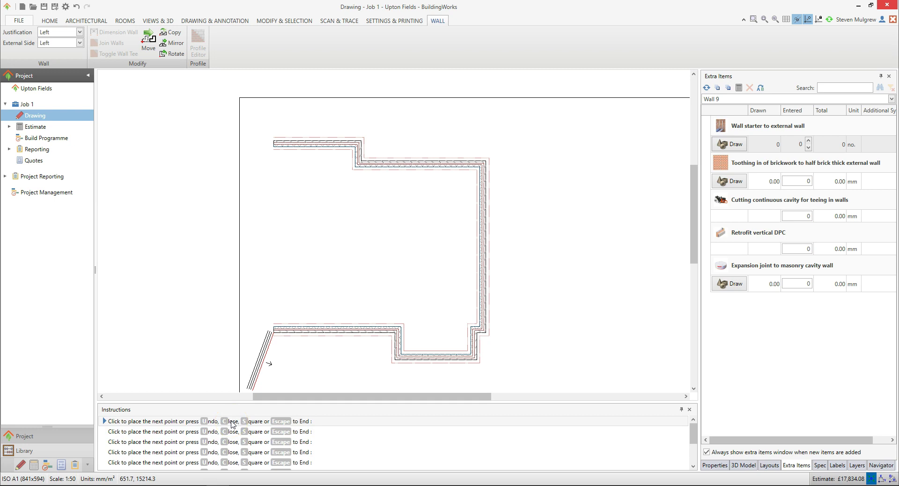
pyautogui.moveTo(277, 345); pyautogui.dragTo(263, 350)
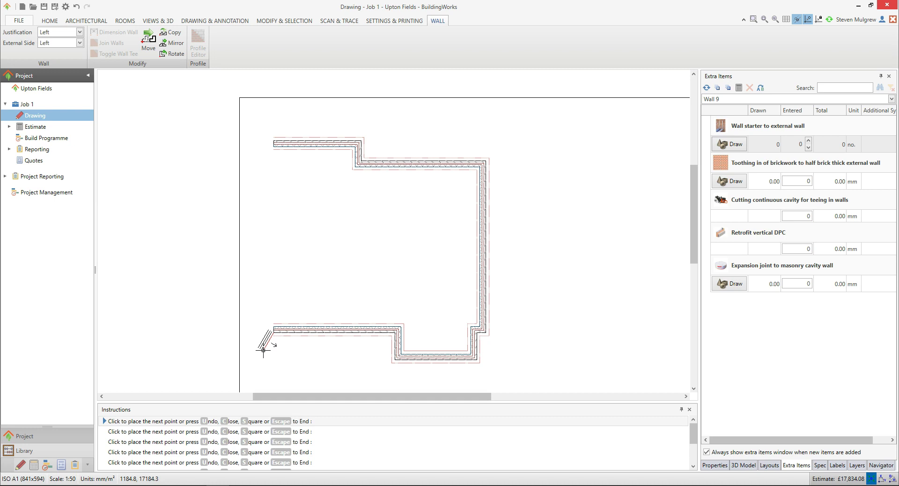
pyautogui.press('c')
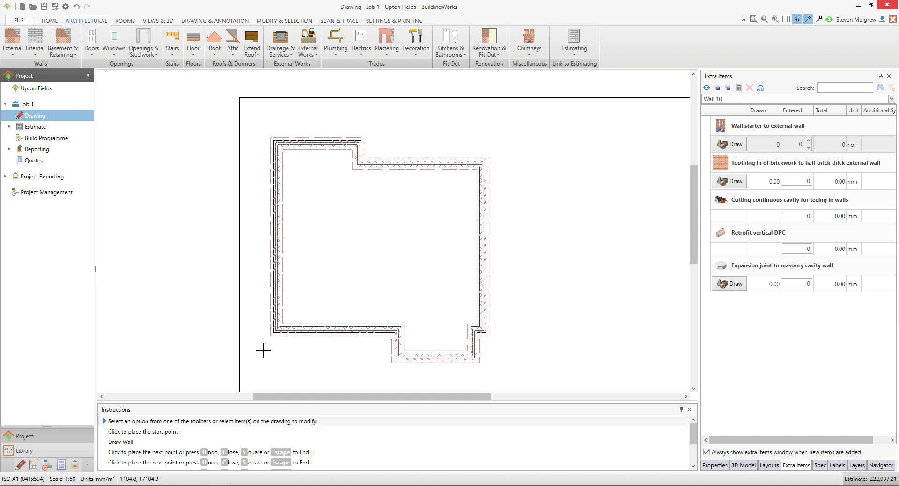
# Show the 3D Model preview panel via VIEWS & 3D > Window
pyautogui.click(267, 355)
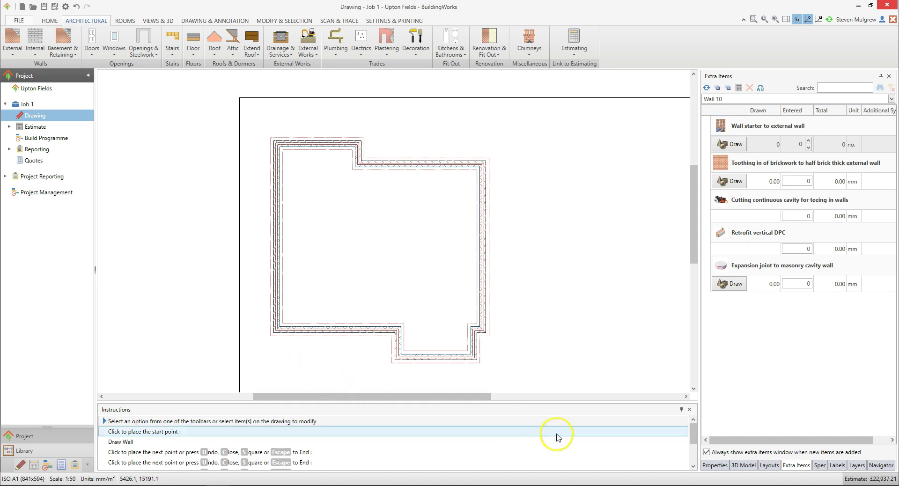
pyautogui.click(747, 466)
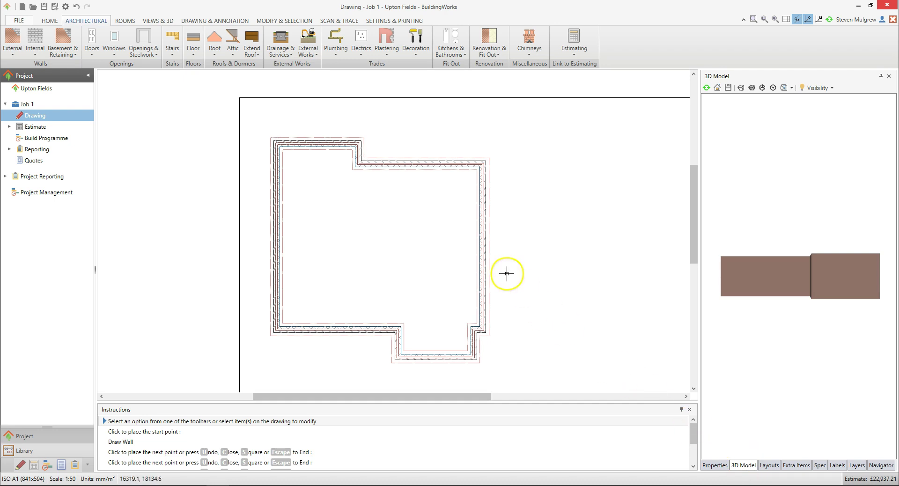
pyautogui.click(157, 20)
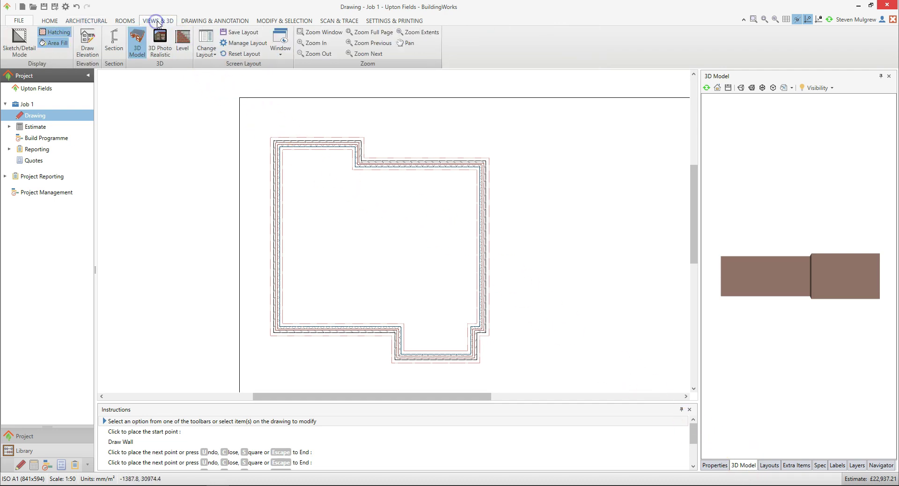
pyautogui.click(281, 46)
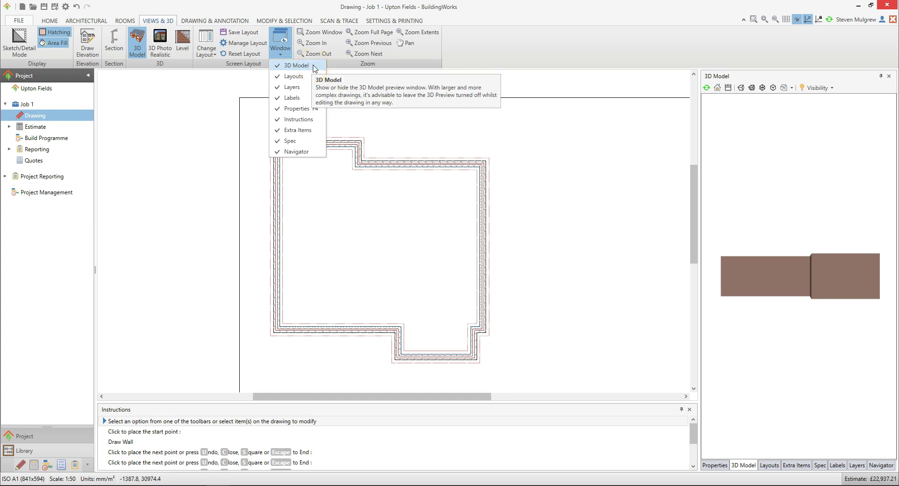
pyautogui.click(315, 70)
pyautogui.click(736, 283)
pyautogui.click(762, 276)
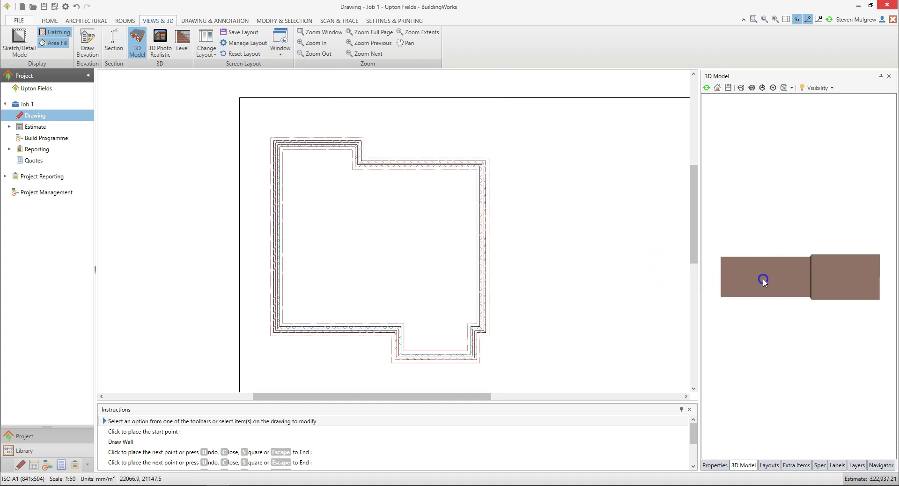
# Orbit the 3D preview to an isometric view of the closed wall outline
pyautogui.moveTo(762, 278); pyautogui.dragTo(817, 312)
pyautogui.click(816, 338)
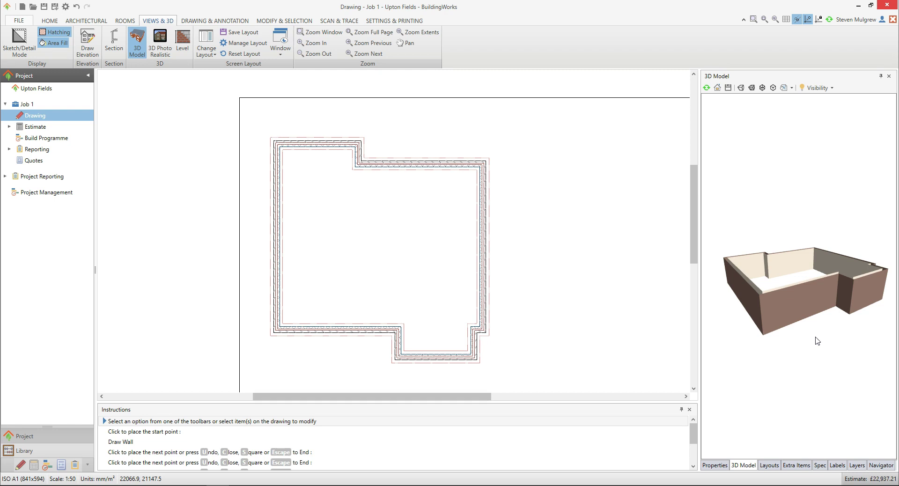
pyautogui.click(811, 340)
# Save the project under the new file name Upton Fields 4.bwp
pyautogui.click(55, 7)
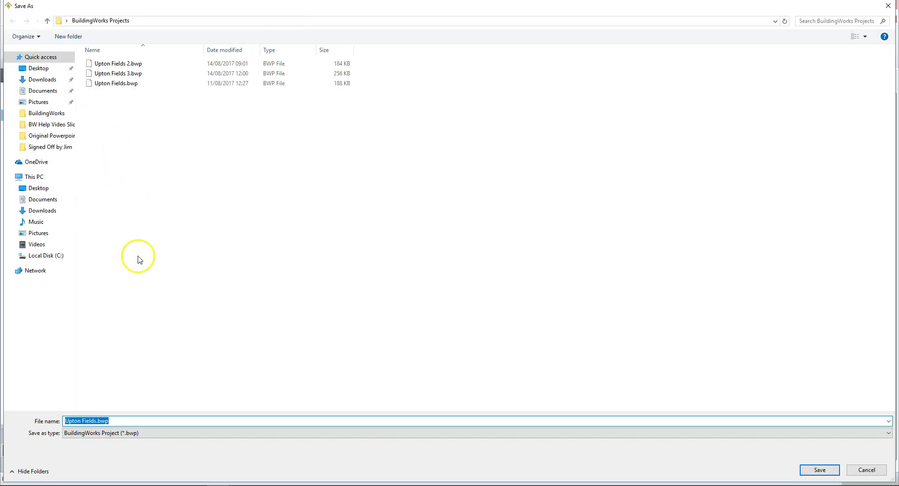
pyautogui.click(96, 420)
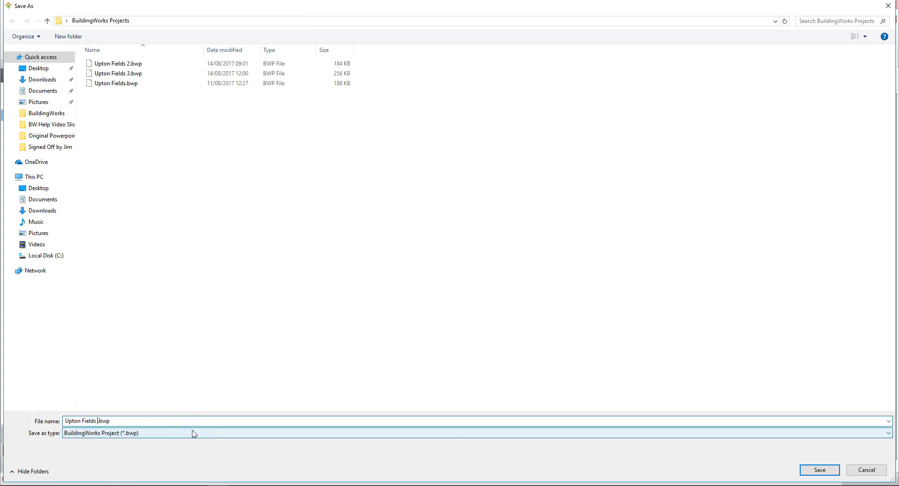
pyautogui.write('4')
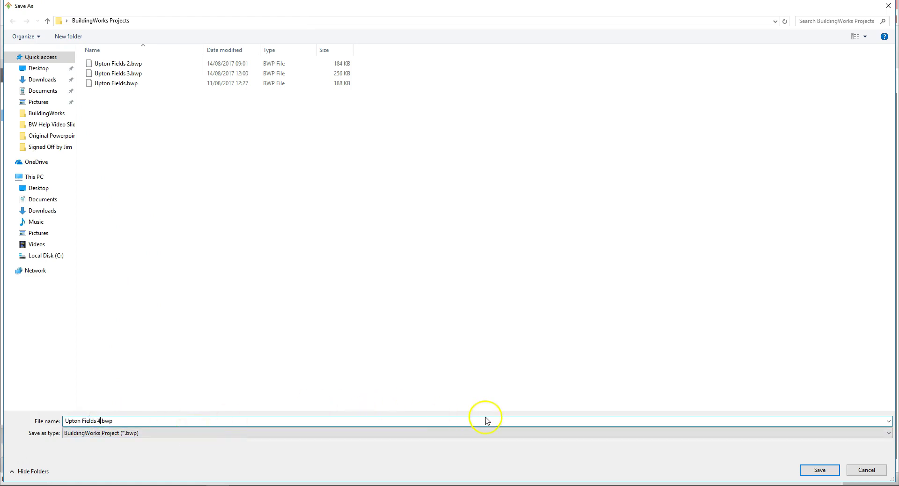
pyautogui.click(831, 470)
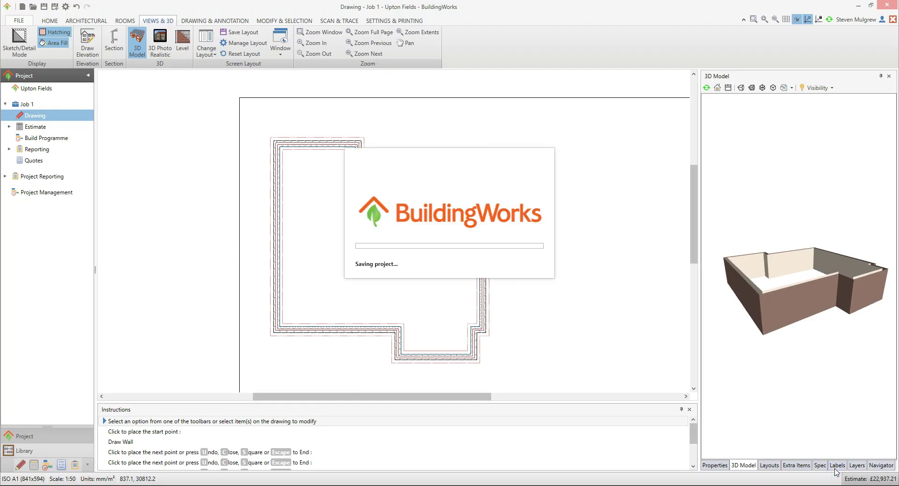